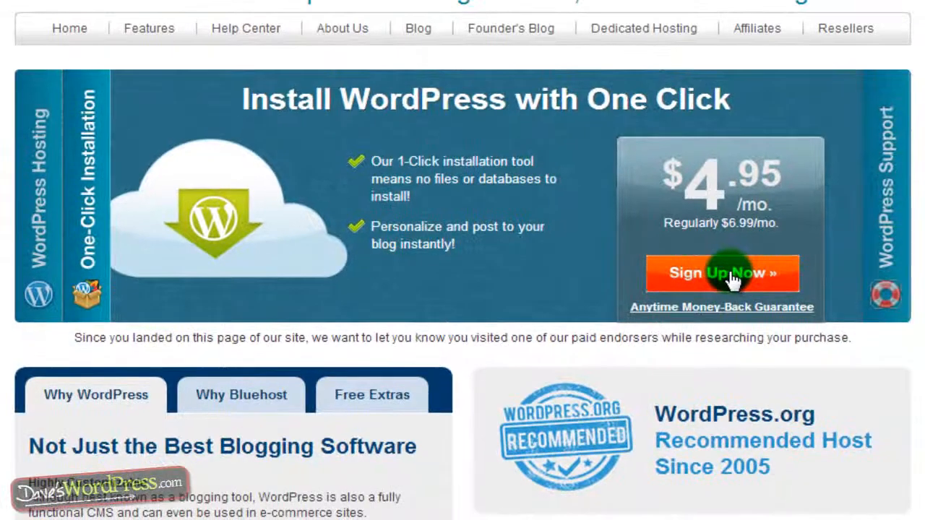
Step: Sign up with the domain daveswordpressvideo.com and confirm it is available
click(733, 278)
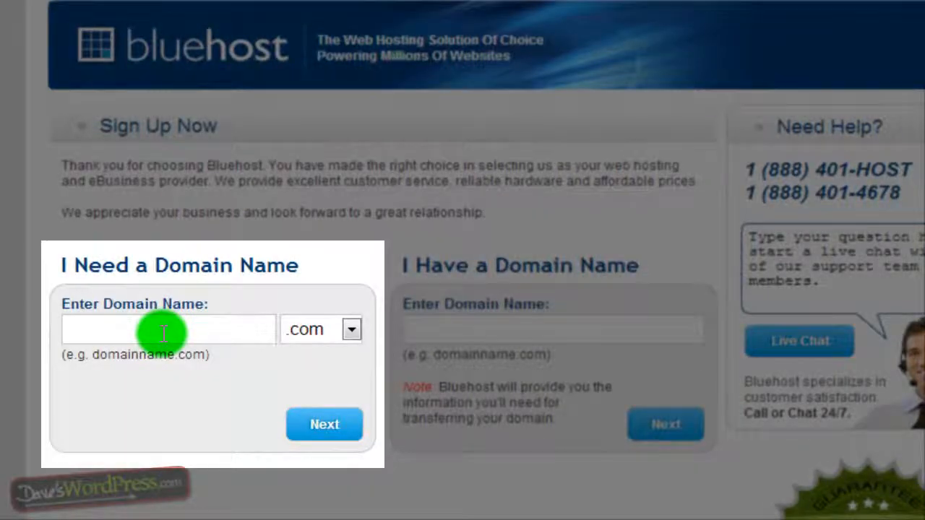
click(164, 333)
text(dave)
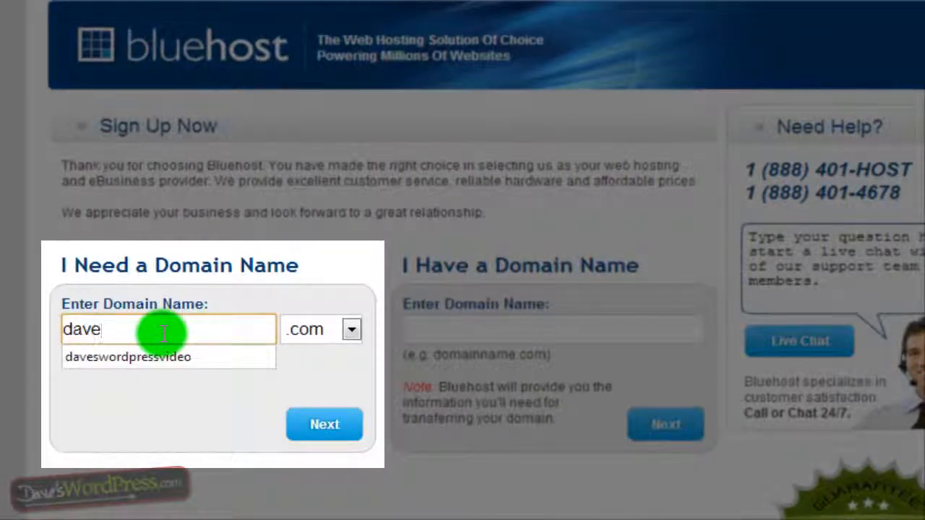
key(Down)
key(Return)
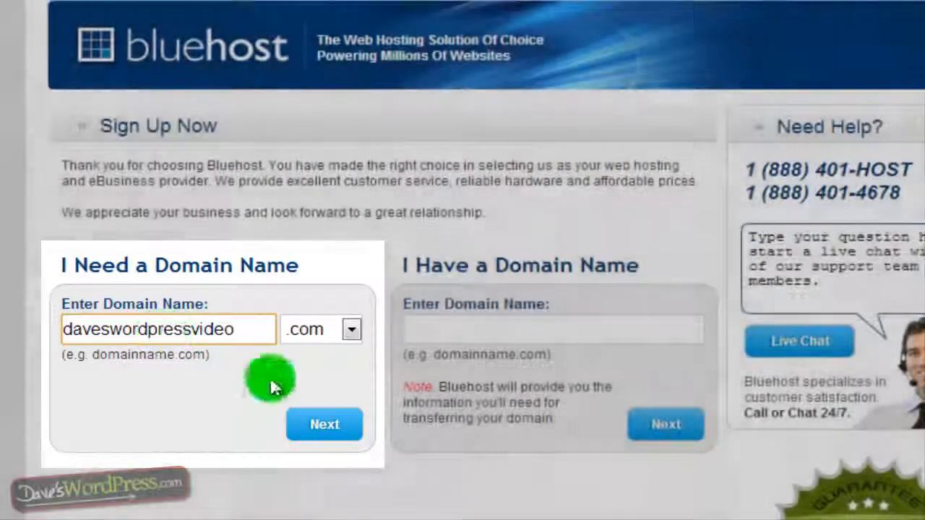
click(337, 428)
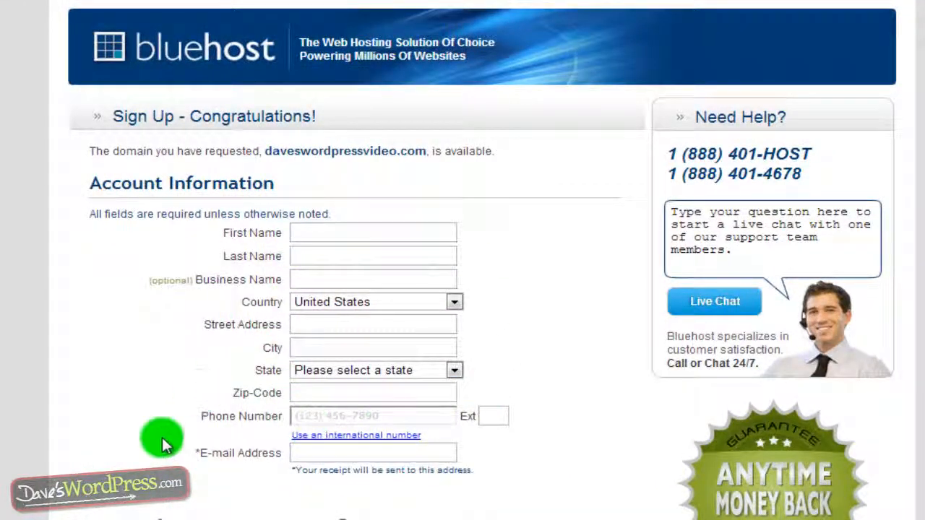
Step: Keep the Account Plan at the 36 Month Price of $4.95/mo
scroll(165, 435, down, 3)
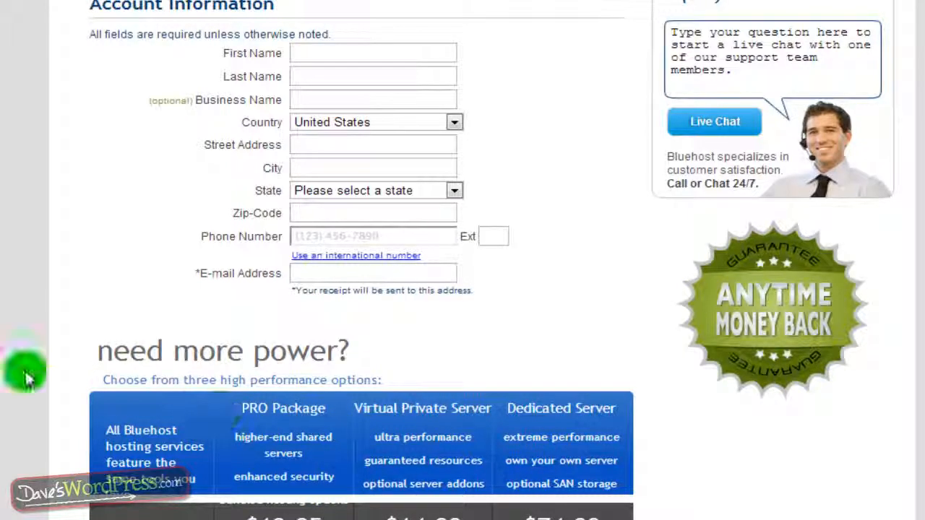
scroll(154, 279, down, 6)
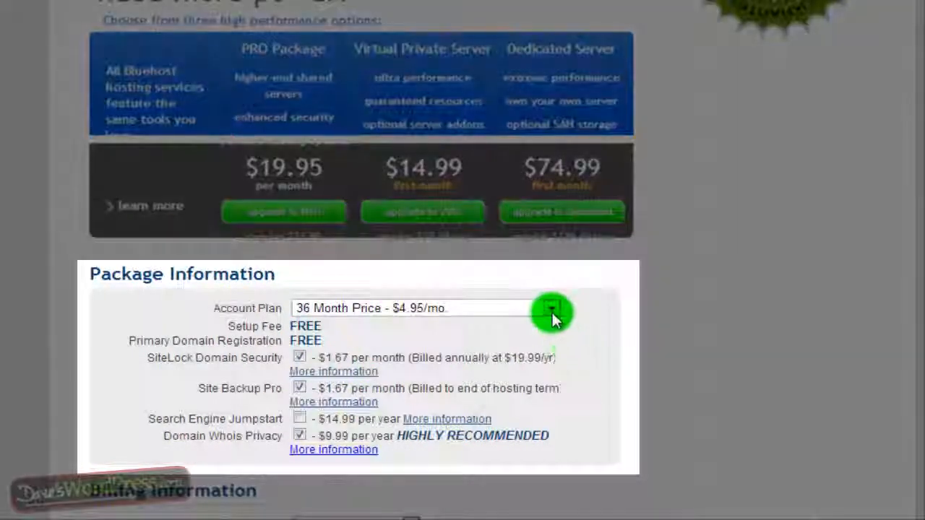
click(552, 309)
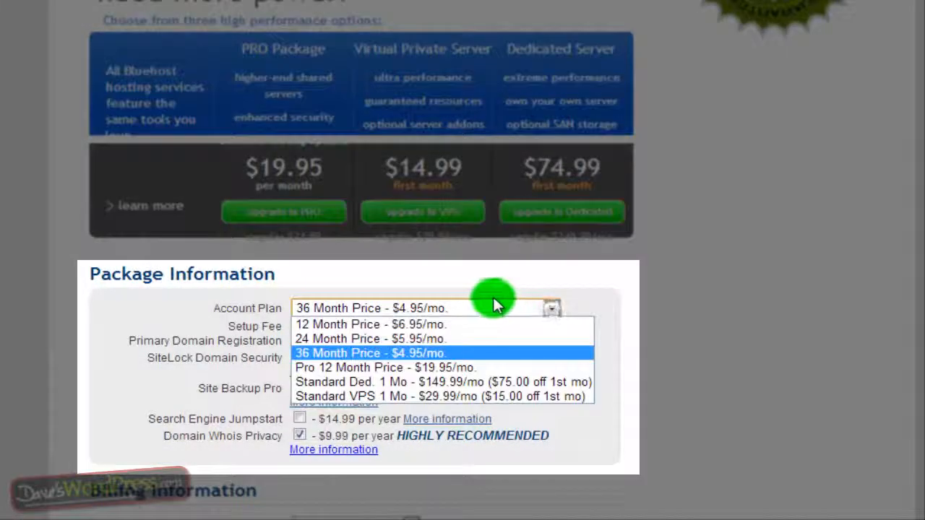
click(415, 353)
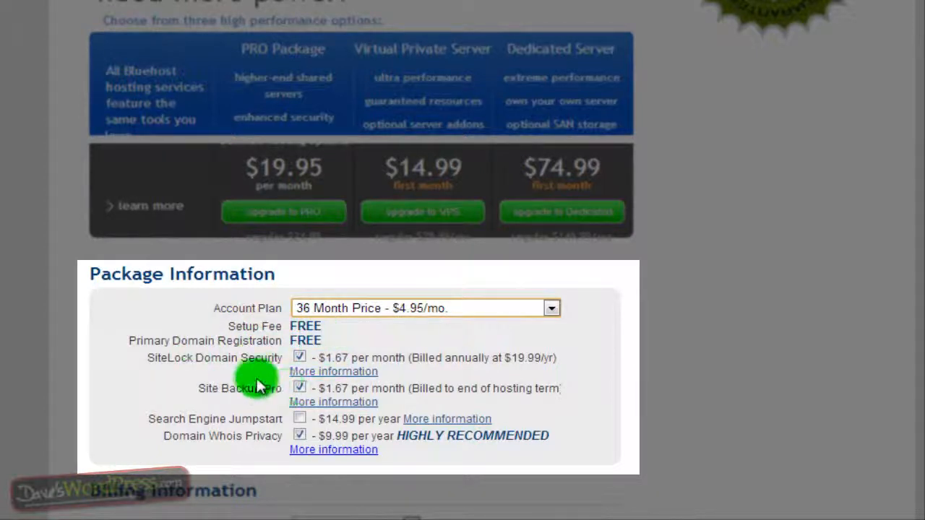
Step: Uncheck the SiteLock Domain Security and Site Backup Pro add-ons, leaving Domain Whois Privacy
scroll(243, 305, down, 1)
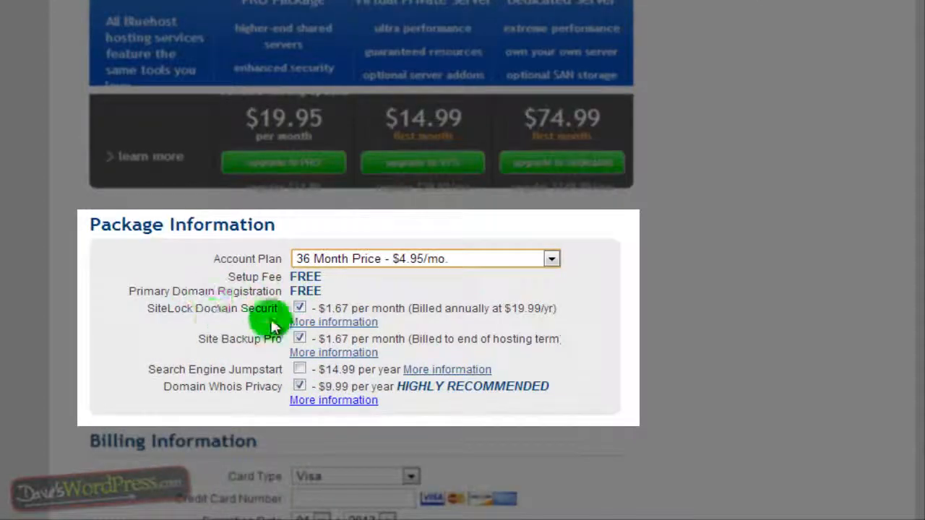
click(299, 307)
click(299, 338)
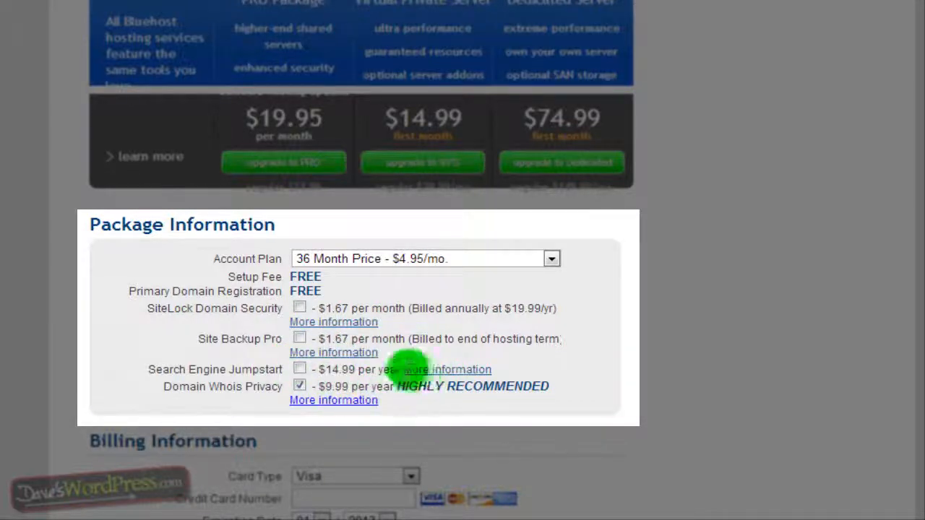
drag(552, 390, 438, 390)
click(438, 390)
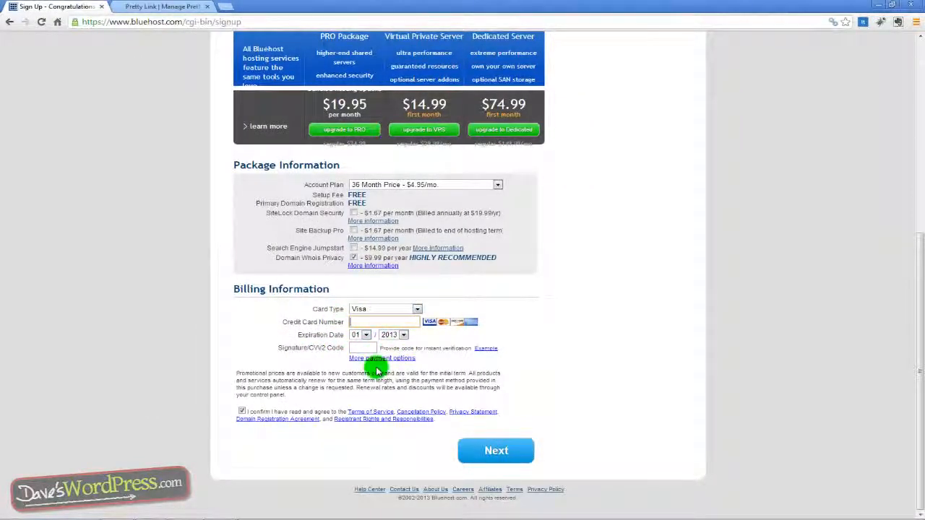
Step: Scroll through the sign-up form to review the Billing Information section
scroll(382, 366, up, 5)
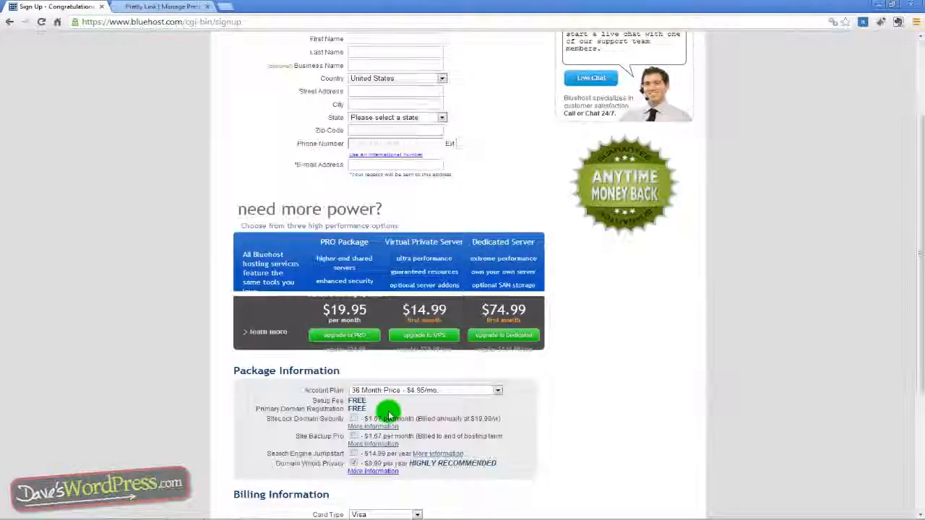
scroll(386, 412, down, 2)
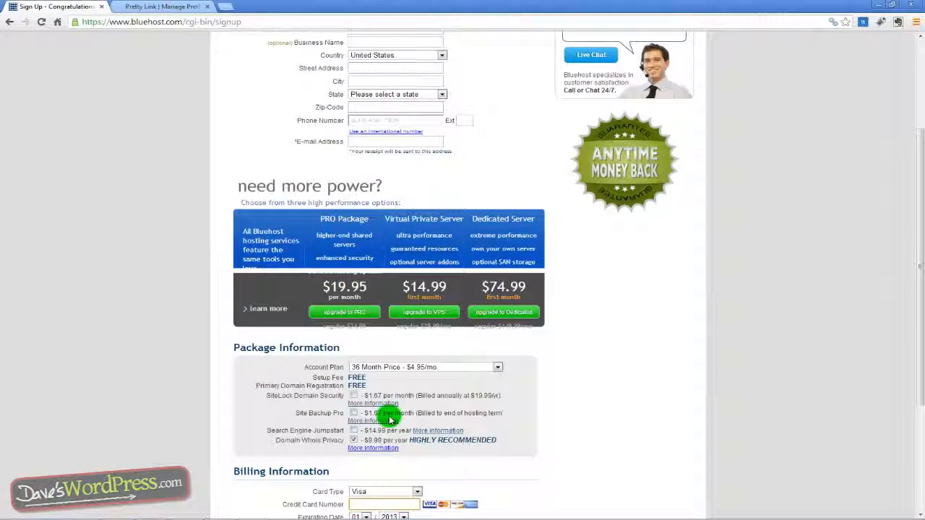
scroll(389, 419, down, 1)
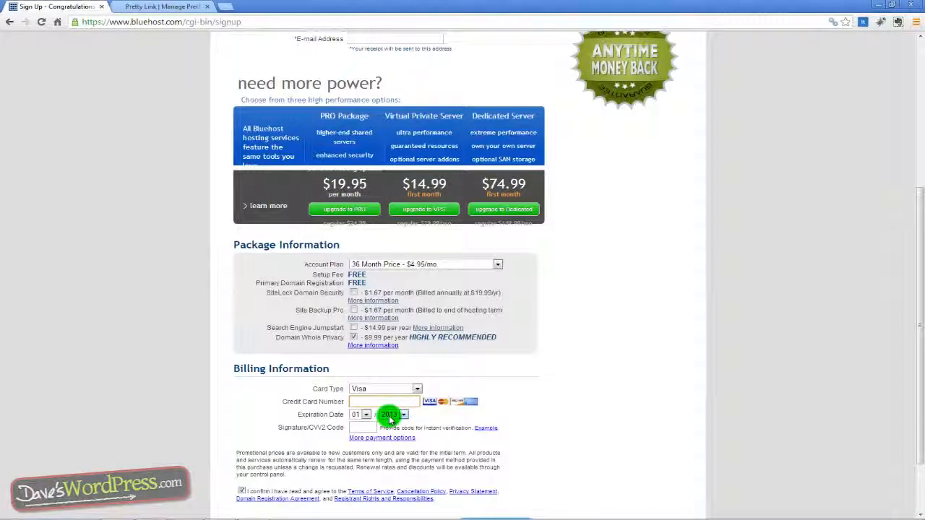
scroll(389, 419, down, 1)
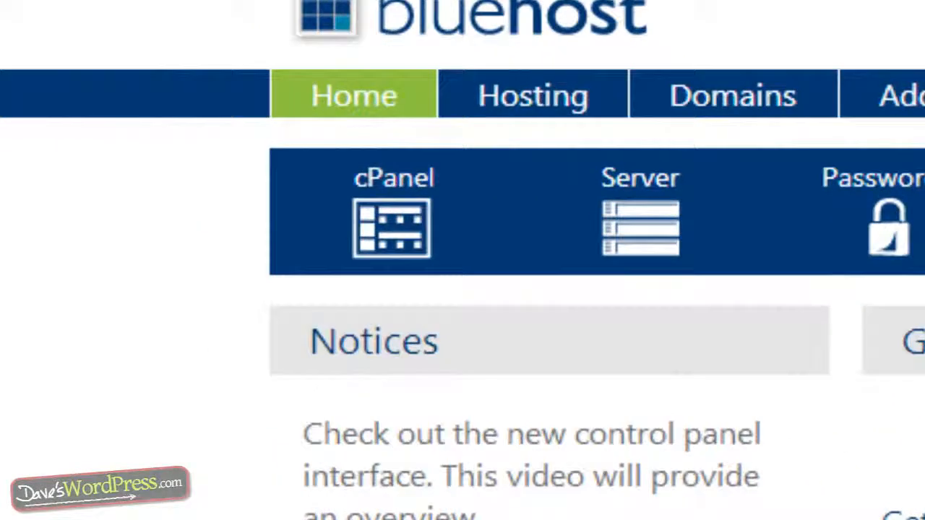
Step: Open cPanel and launch the WordPress installer under Website Builders
click(365, 264)
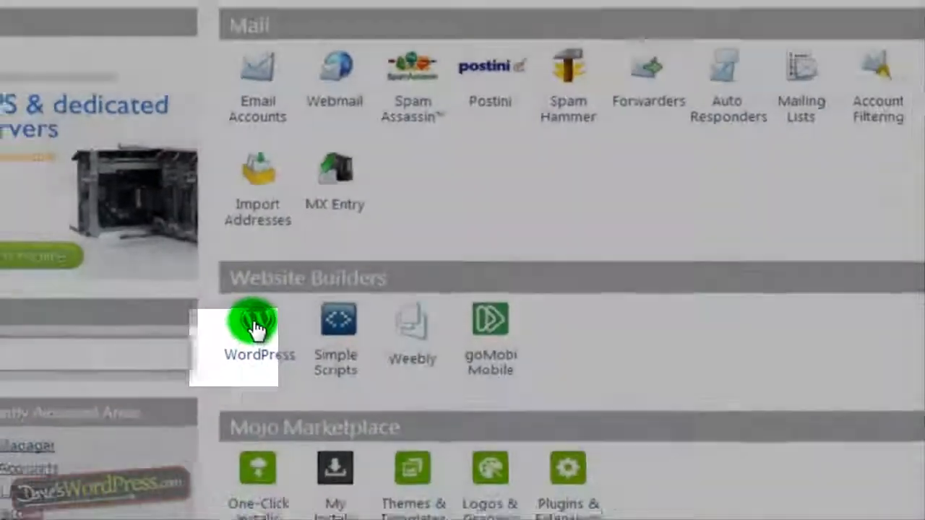
click(313, 298)
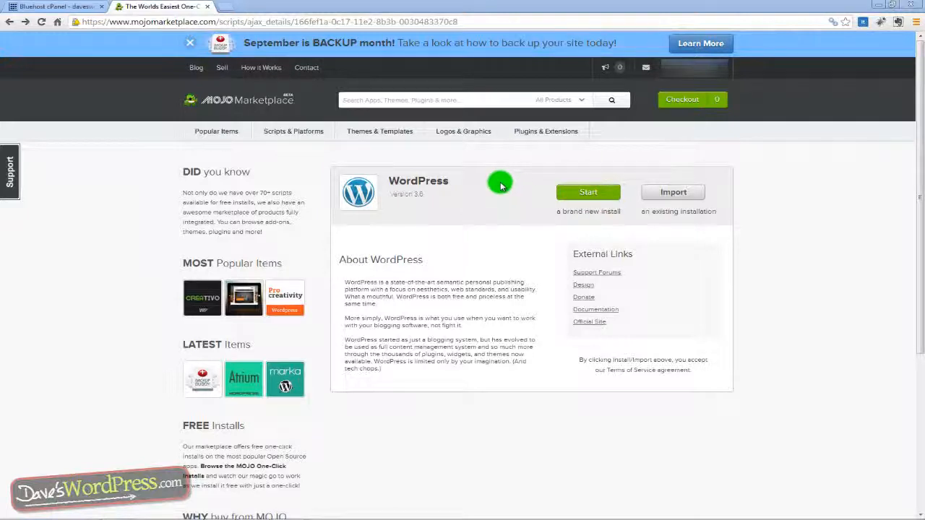
click(592, 197)
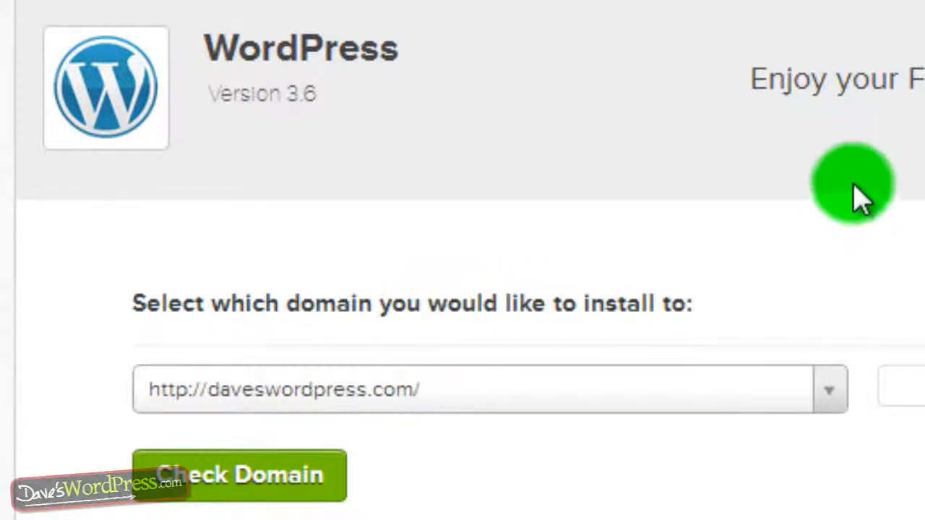
click(832, 392)
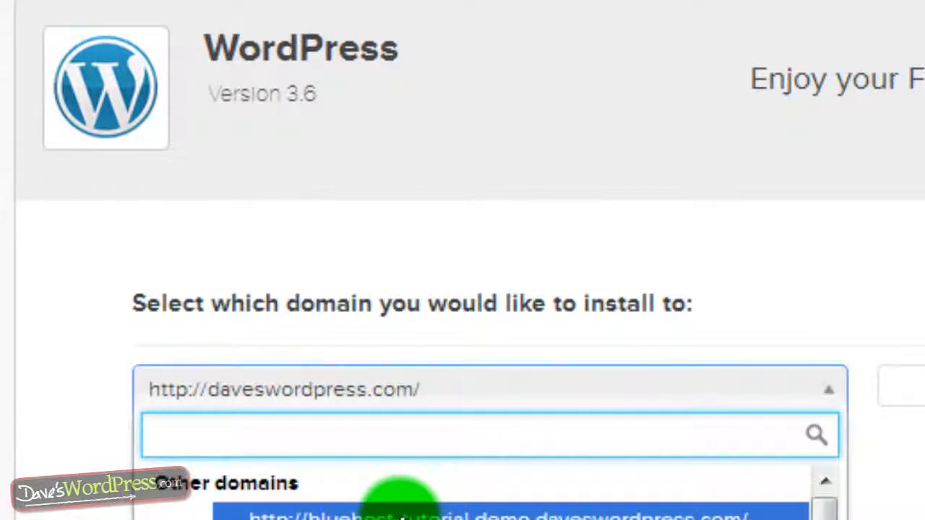
click(402, 514)
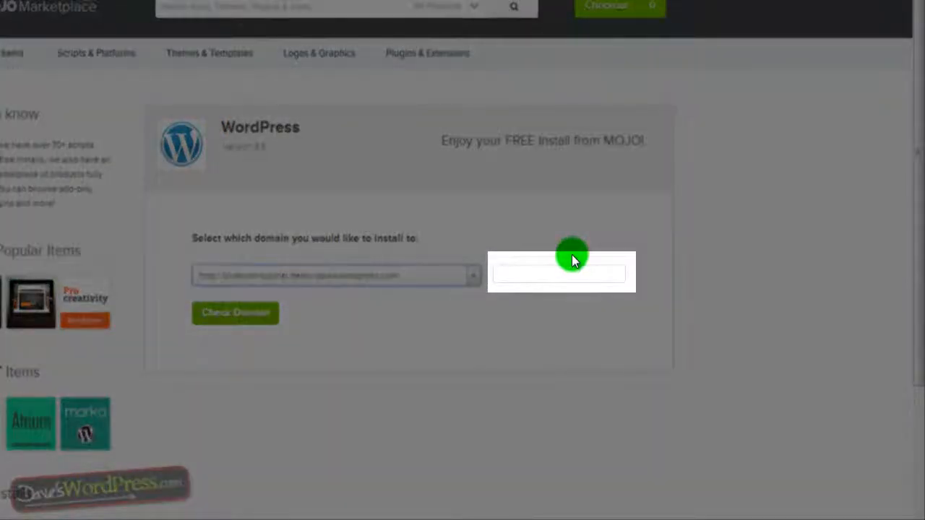
Step: Leave the install directory empty, removing 'blog', and check the domain to reach the last step
click(574, 267)
text(blog)
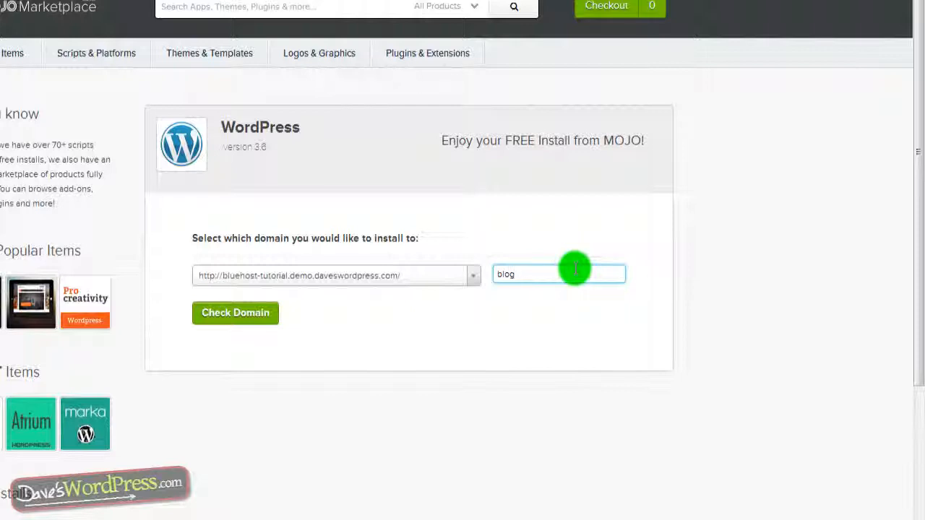
drag(575, 269, 443, 280)
key(BackSpace)
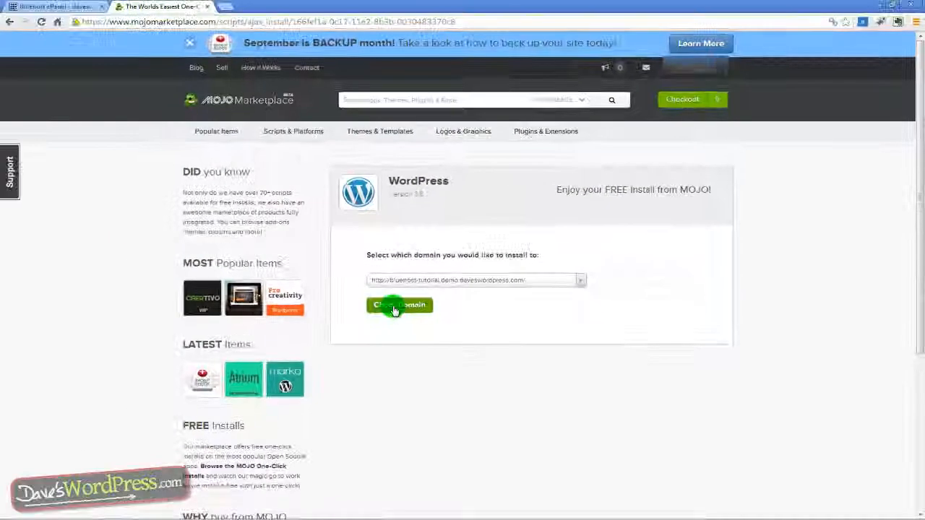
click(332, 308)
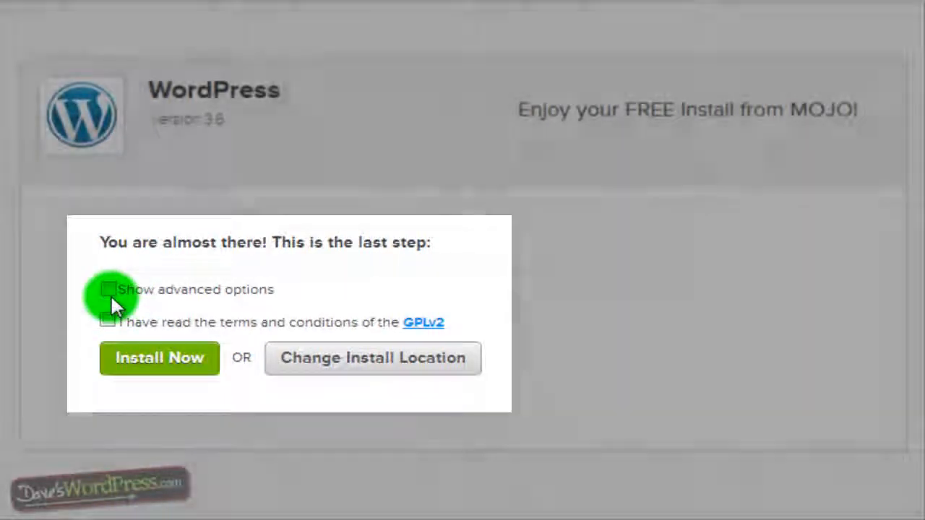
Step: Show advanced options and set the site title to 'Daves WordPress Bluehost Tutorial'
click(109, 291)
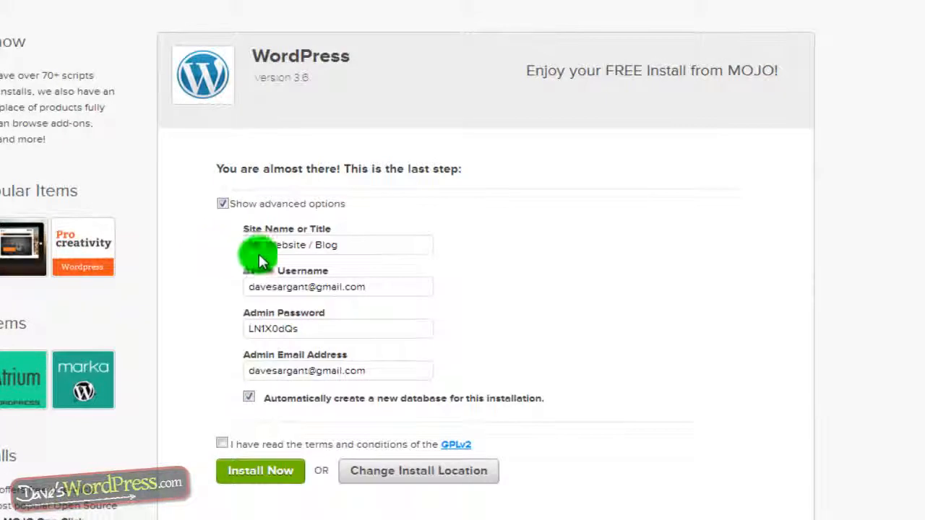
drag(337, 248, 223, 248)
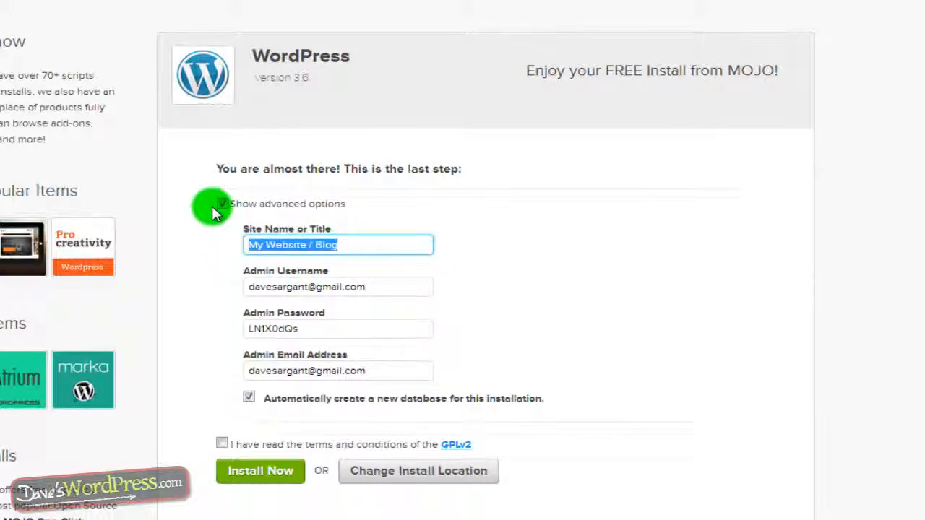
text(Daves WordPress Bluehost Tut)
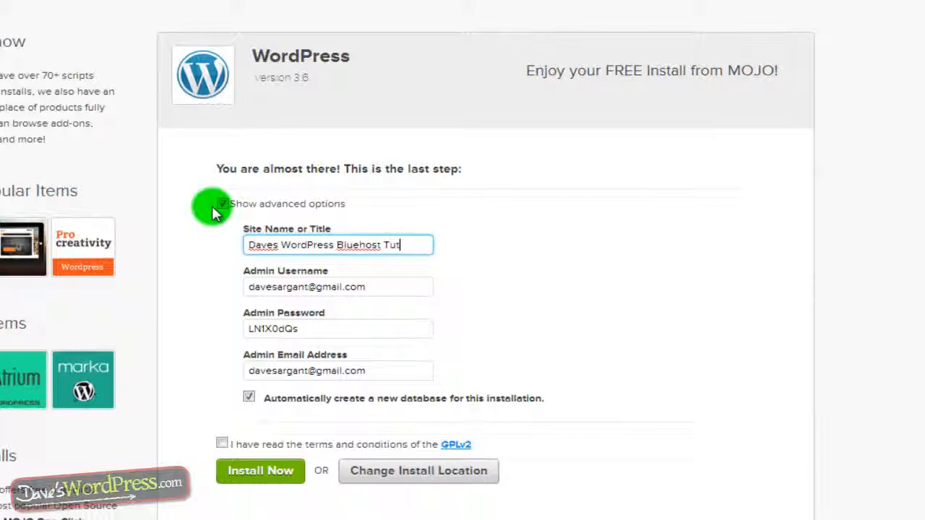
text(orial)
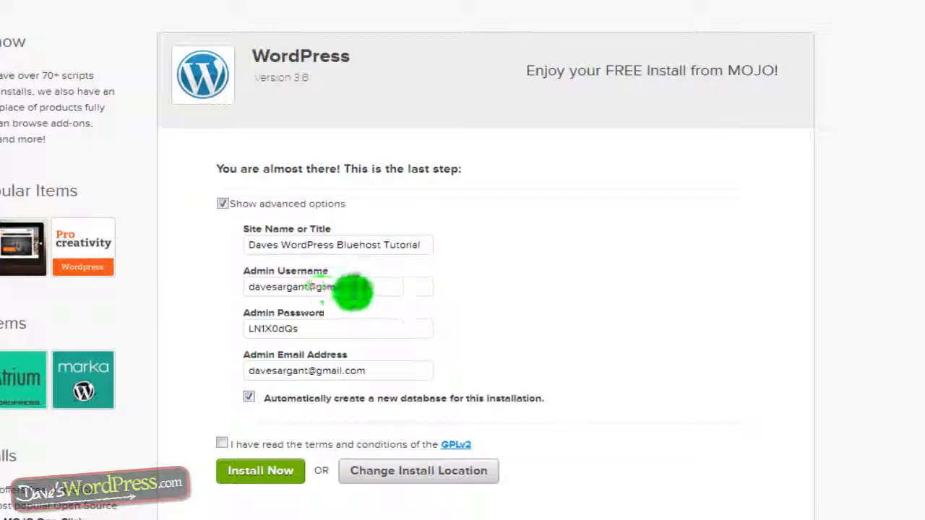
Step: Set admin username 'admin' with a new password, then accept the GPLv2 terms
drag(382, 289, 179, 295)
text(admin)
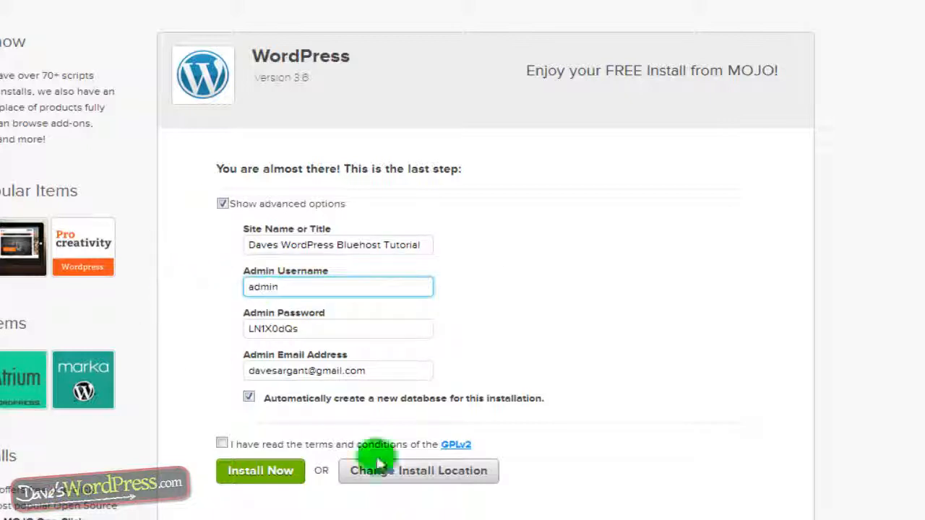
drag(310, 330, 191, 329)
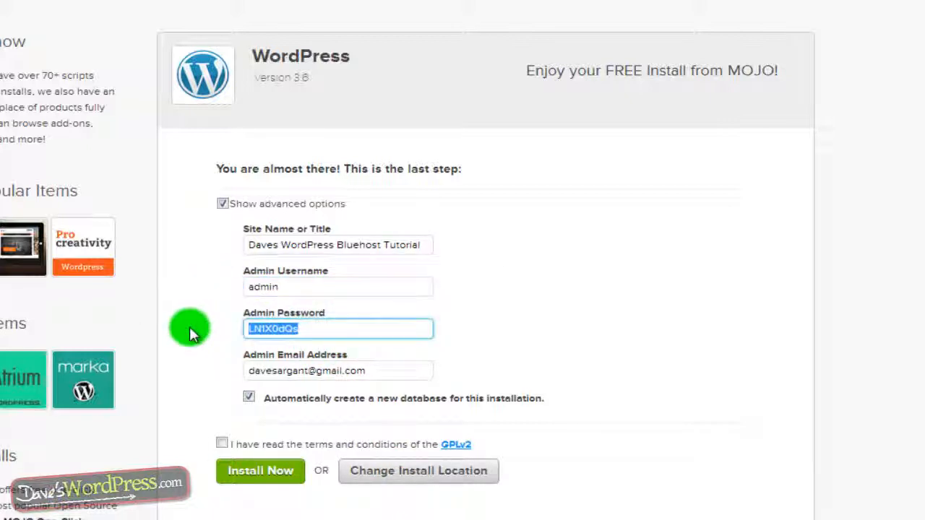
text(12345)
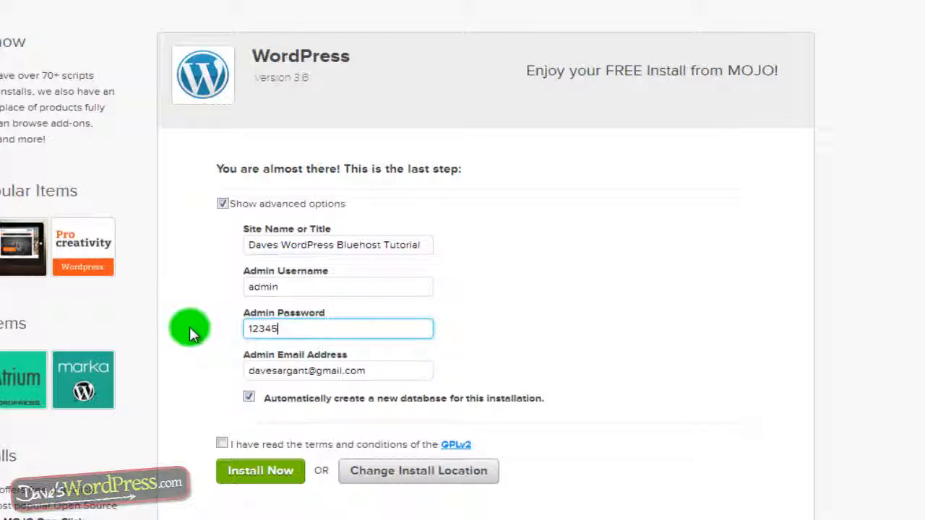
text(6789)
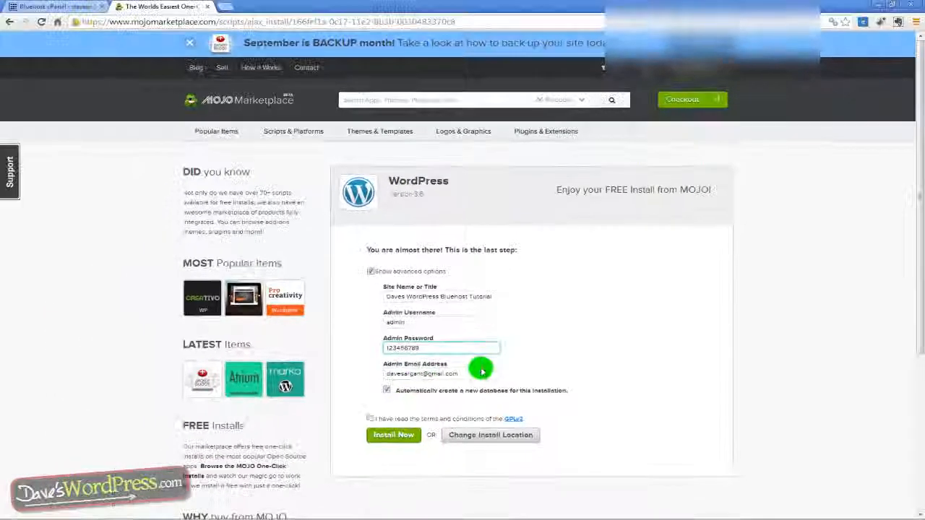
click(421, 372)
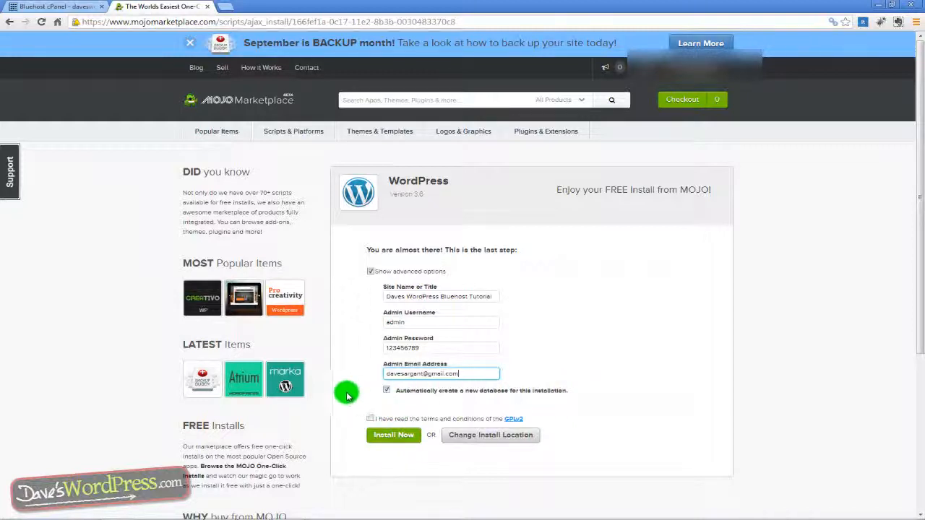
click(371, 419)
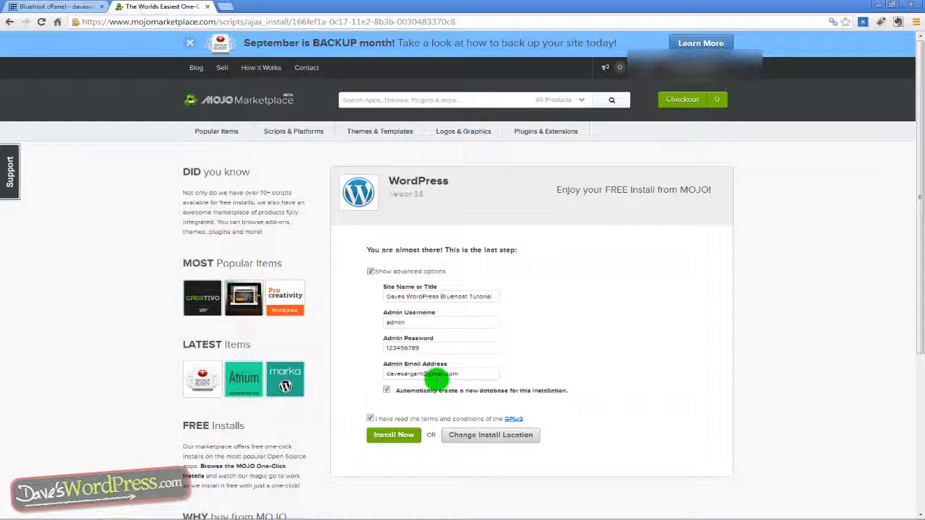
Step: Run Install Now and review the completion page's site URL, login URL and credentials
click(392, 436)
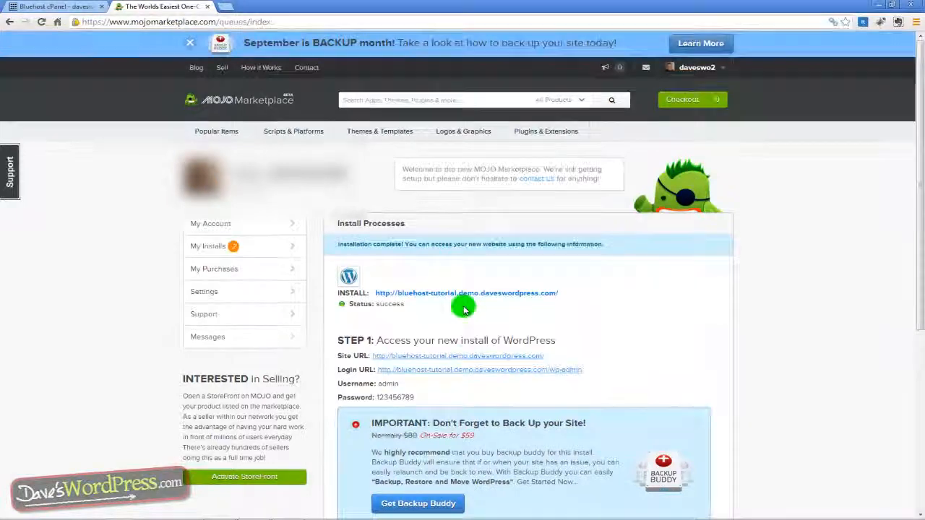
scroll(463, 309, down, 2)
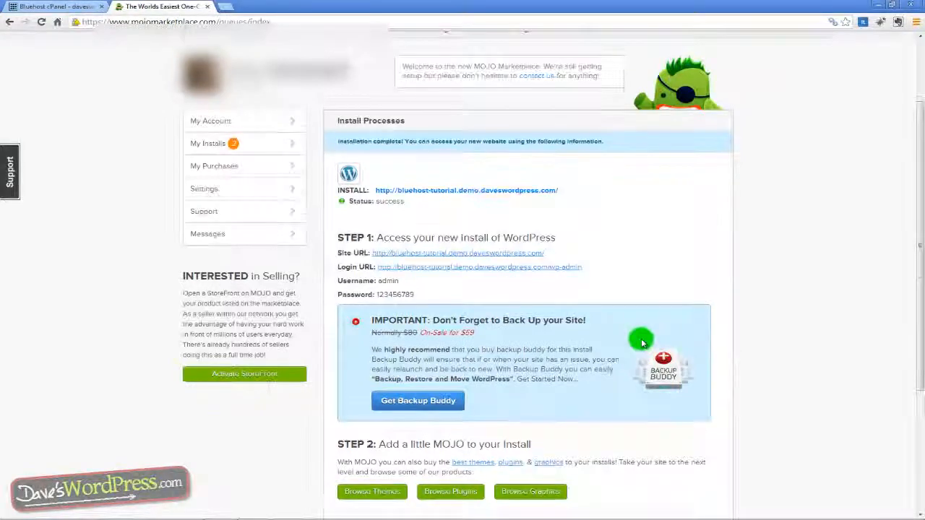
scroll(641, 341, down, 1)
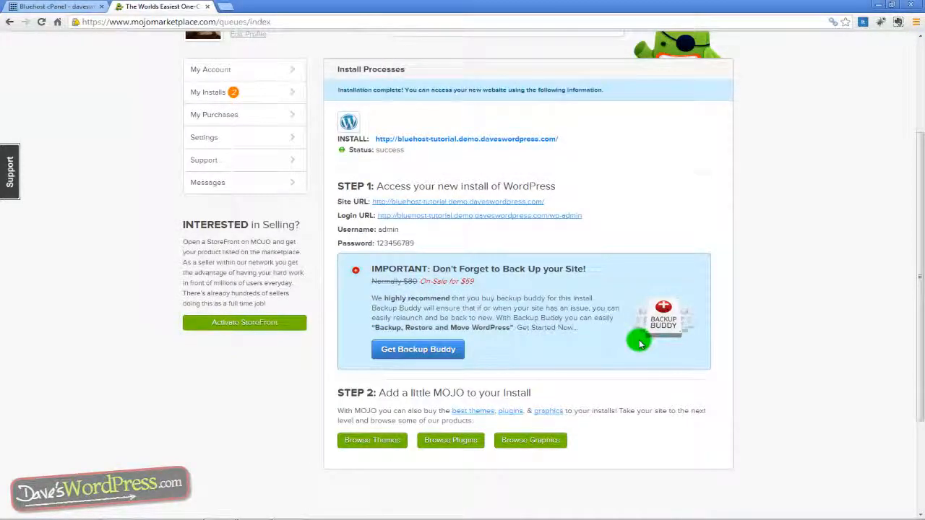
scroll(640, 344, up, 1)
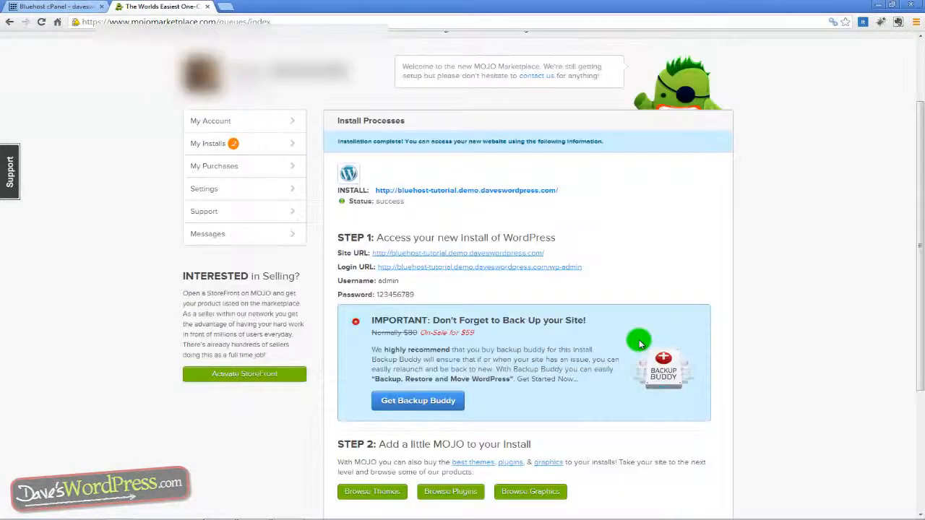
scroll(550, 376, up, 1)
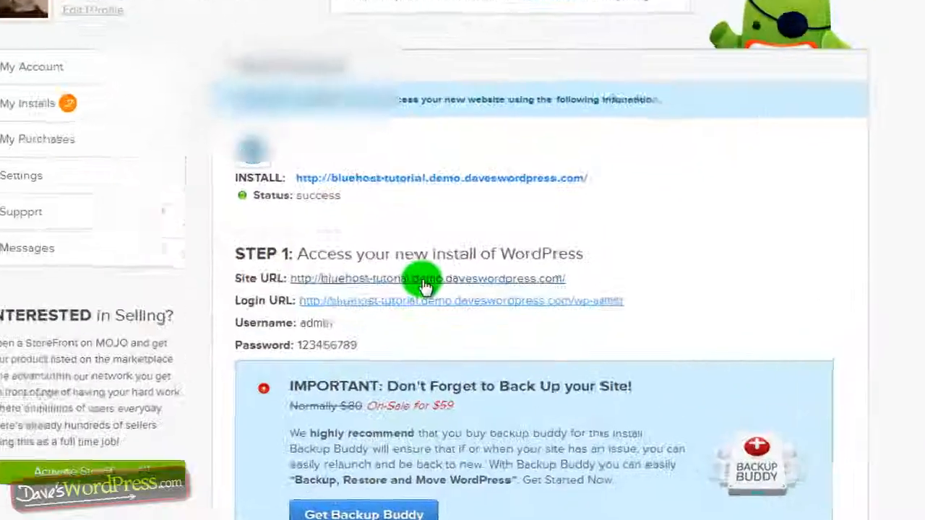
Step: Open the new site's URL in a separate browser tab to view it
right_click(469, 309)
click(474, 311)
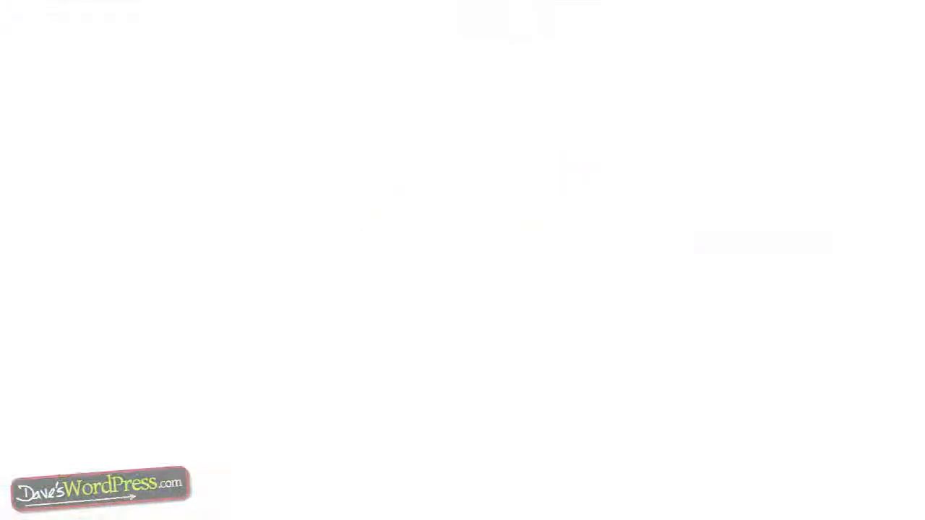
click(268, 8)
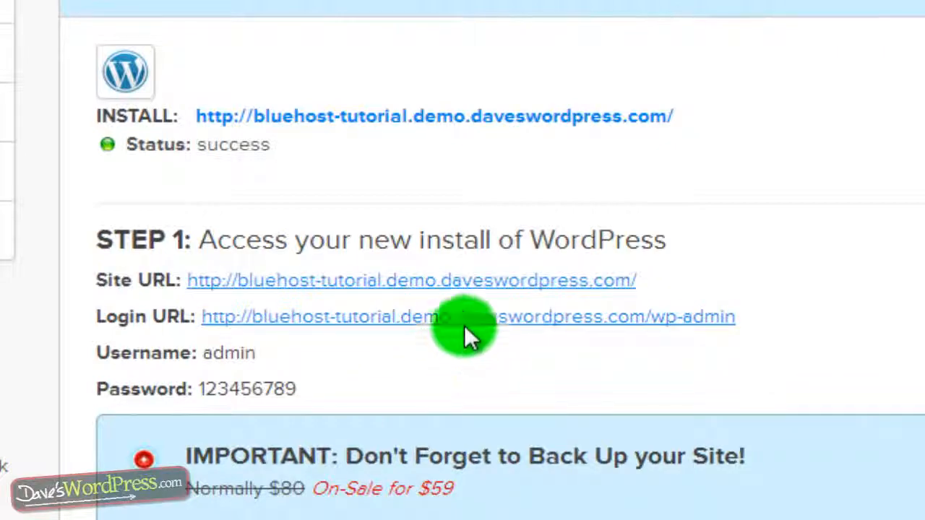
Step: Open the Login URL in a new tab and sign in with the admin username and password
right_click(464, 324)
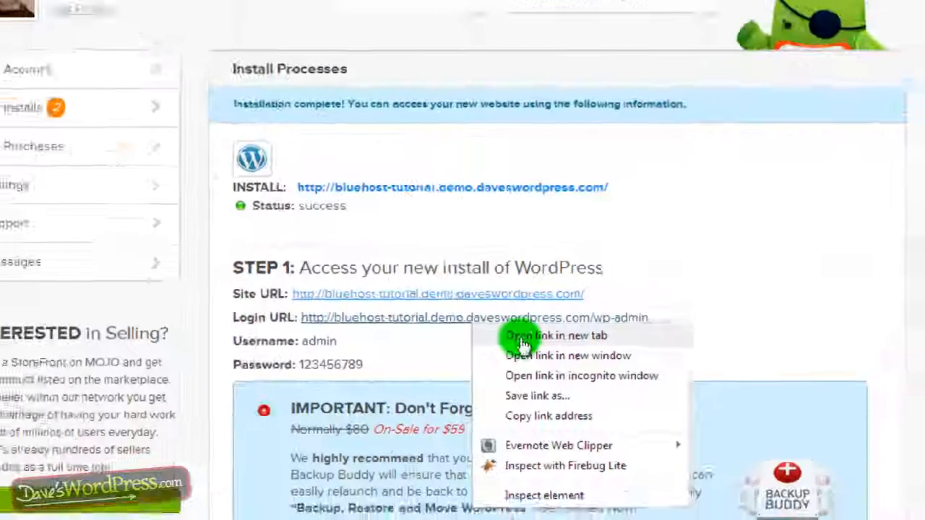
click(542, 345)
click(380, 7)
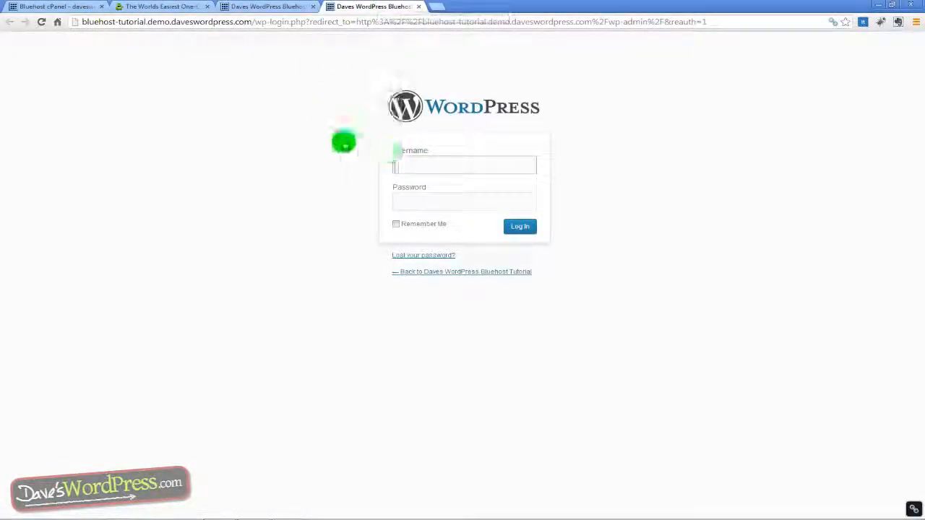
text(admo)
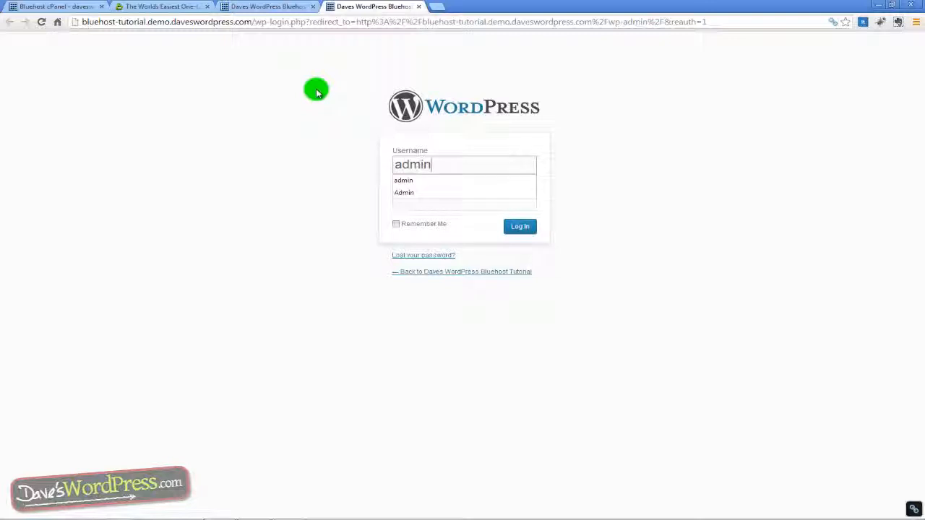
key(Tab)
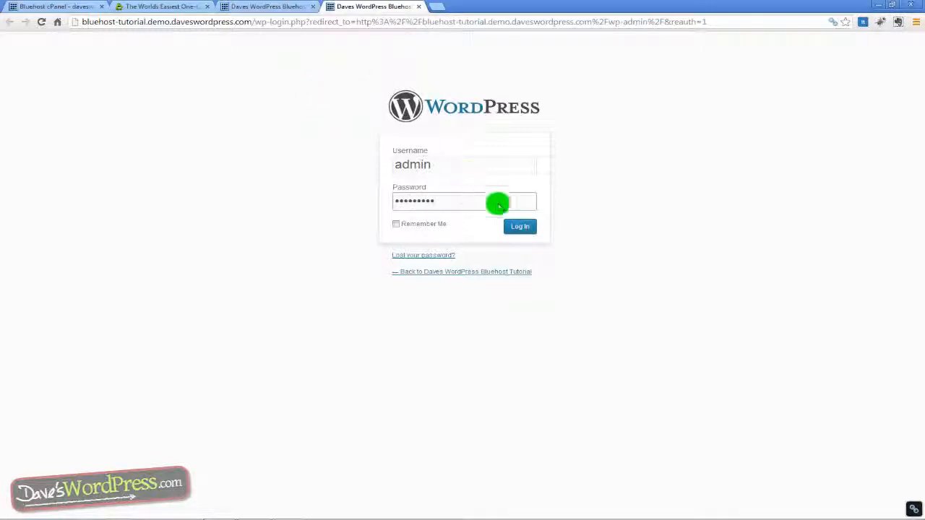
click(523, 229)
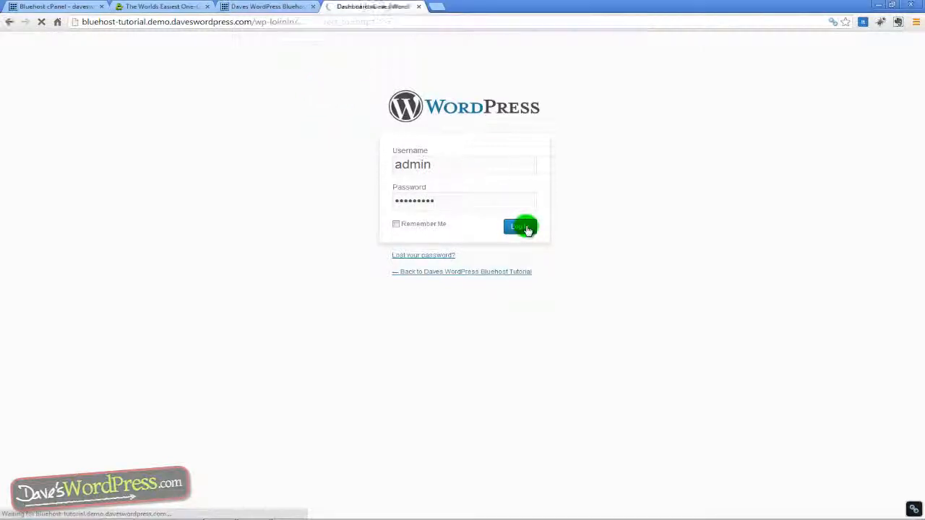